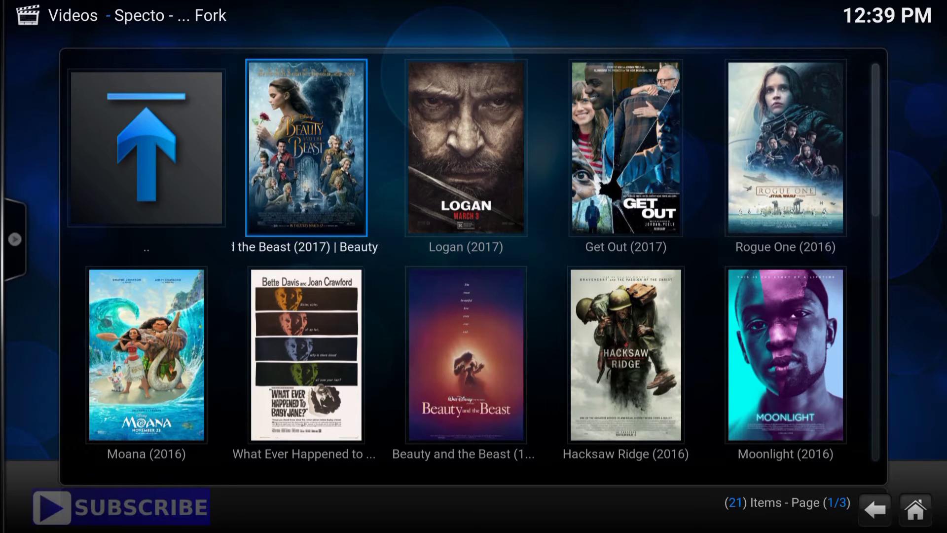
Open Logan (2017), browse its hosting sources and try playing source 05
{"action": "left_click", "coordinate": [467, 148]}
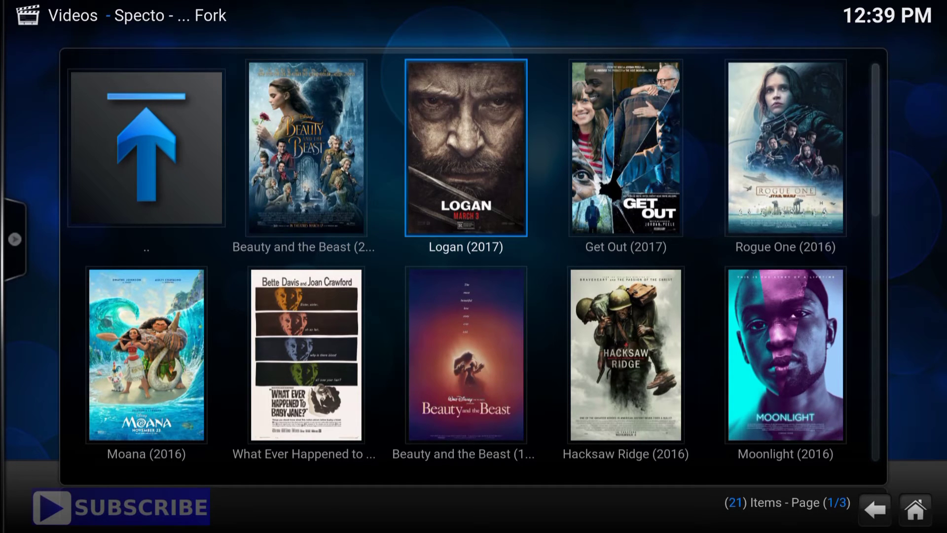
{"action": "key", "text": "Return"}
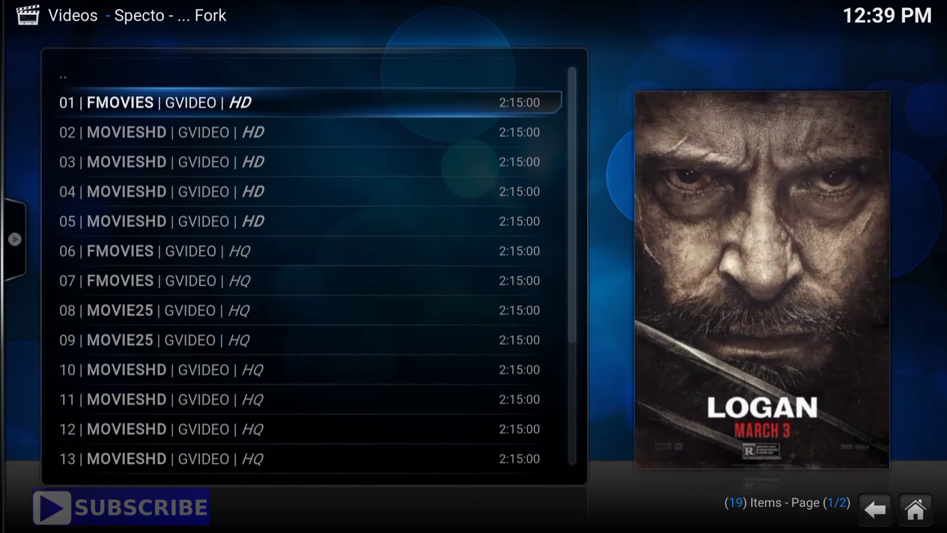
{"action": "key", "text": "Down"}
{"action": "key", "text": "Down"}
{"action": "key", "text": "Up"}
{"action": "key", "text": "Up"}
{"action": "key", "text": "Down"}
{"action": "key", "text": "Down"}
{"action": "key", "text": "Down"}
{"action": "key", "text": "Up"}
{"action": "key", "text": "Up"}
{"action": "key", "text": "Up"}
{"action": "key", "text": "Down"}
{"action": "key", "text": "Down"}
{"action": "key", "text": "Down"}
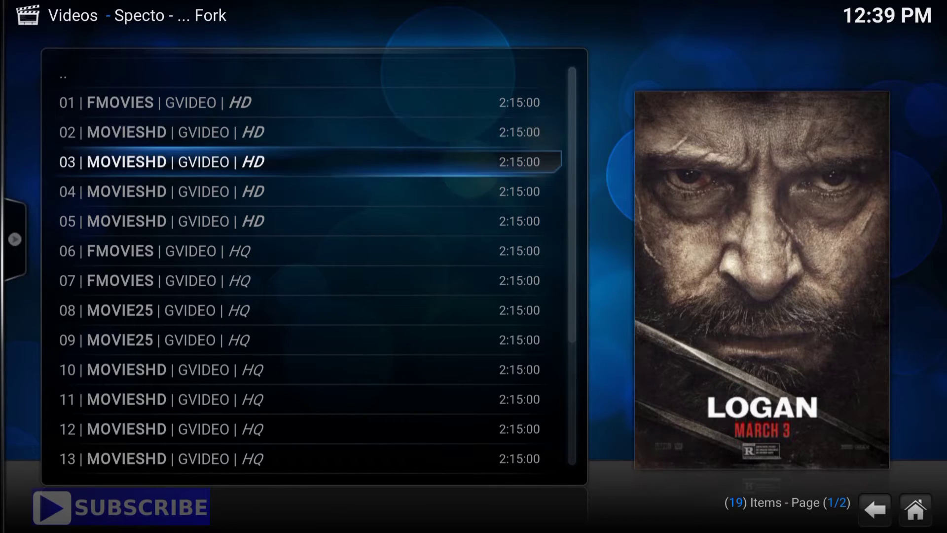
{"action": "key", "text": "Up"}
{"action": "key", "text": "Up"}
{"action": "key", "text": "Up"}
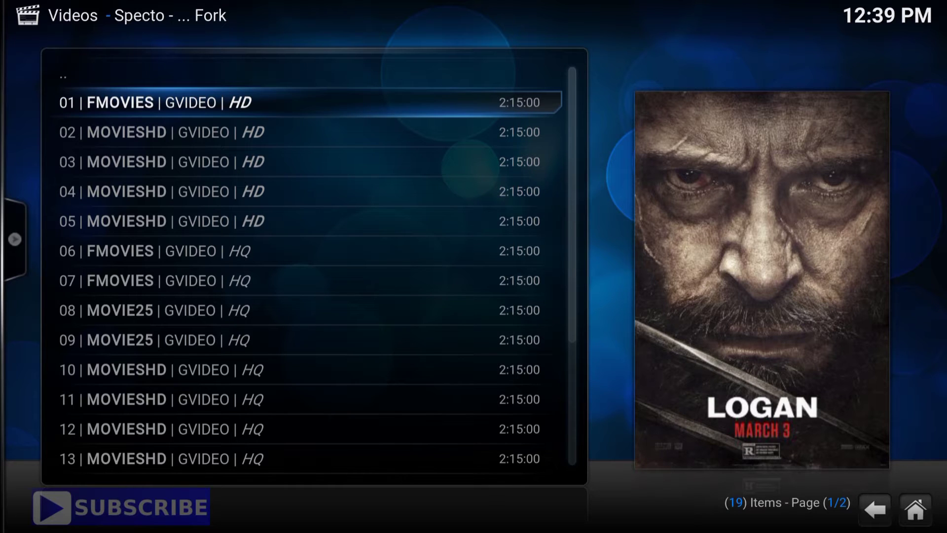
{"action": "left_click", "coordinate": [469, 224]}
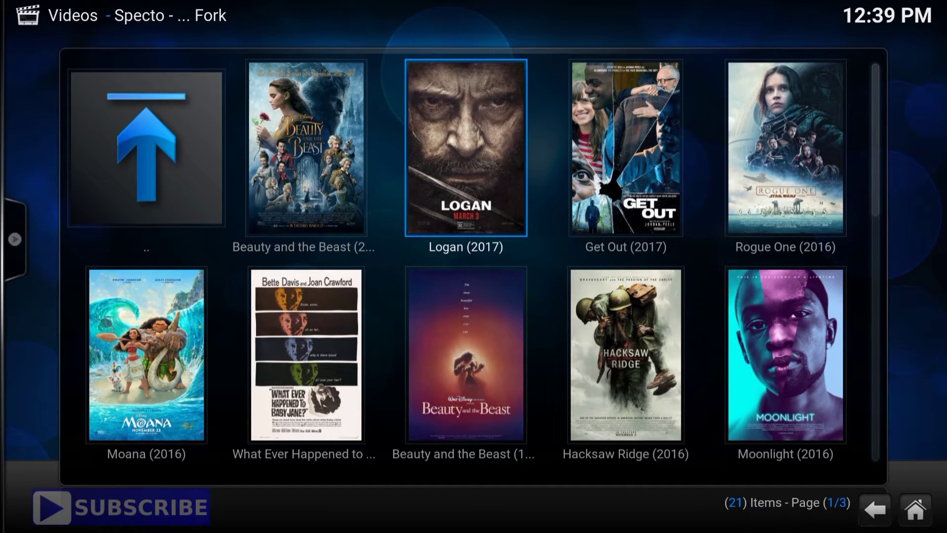
Back out to the video add-ons grid and open Specto's options menu with Settings highlighted
{"action": "key", "text": "BackSpace"}
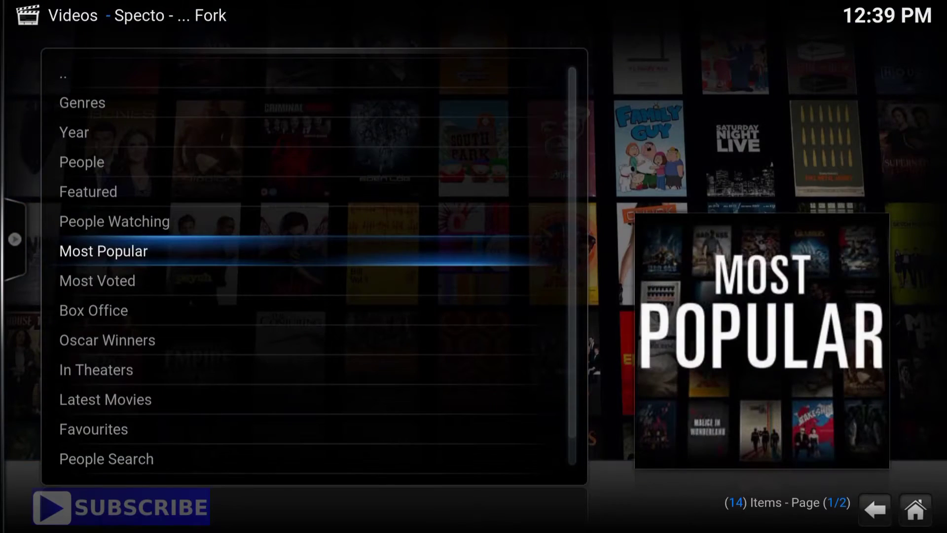
{"action": "key", "text": "BackSpace"}
{"action": "key", "text": "BackSpace"}
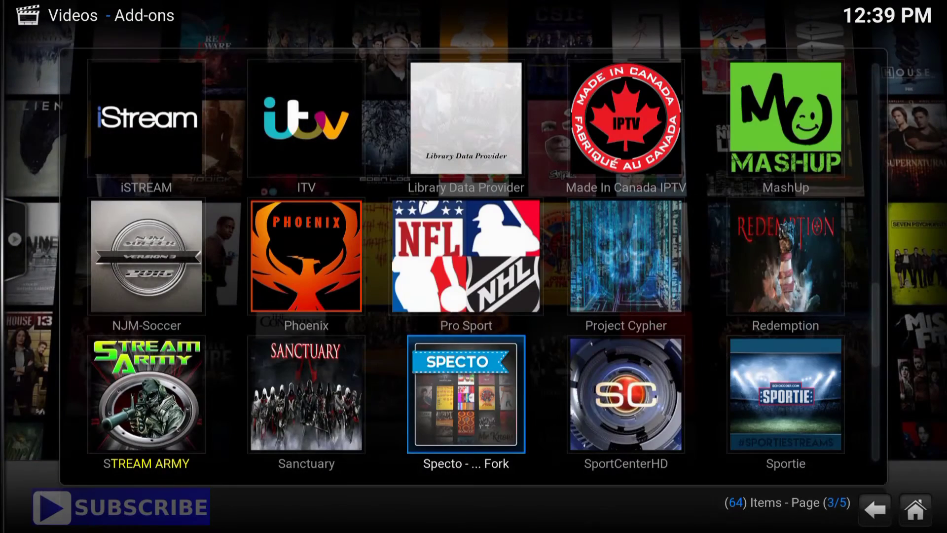
{"action": "key", "text": "Left"}
{"action": "key", "text": "Down"}
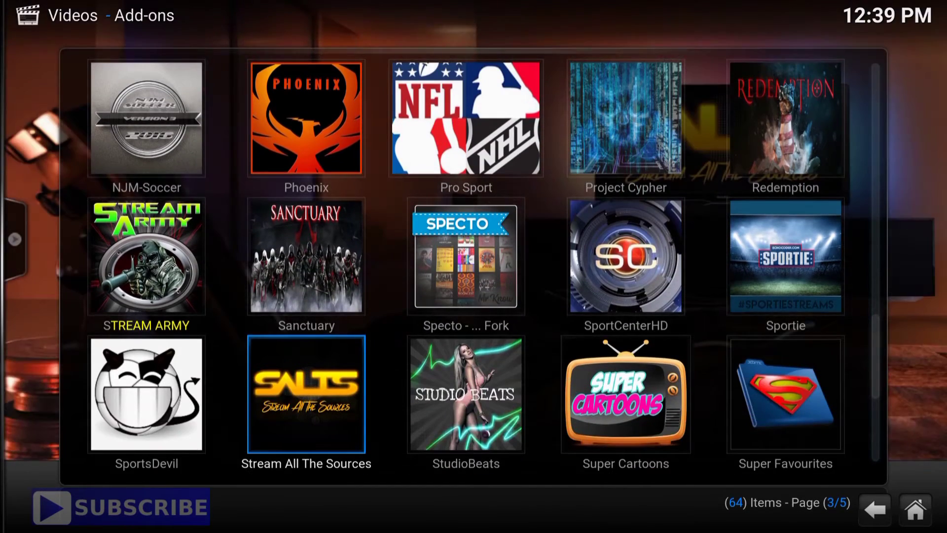
{"action": "key", "text": "Up"}
{"action": "key", "text": "Right"}
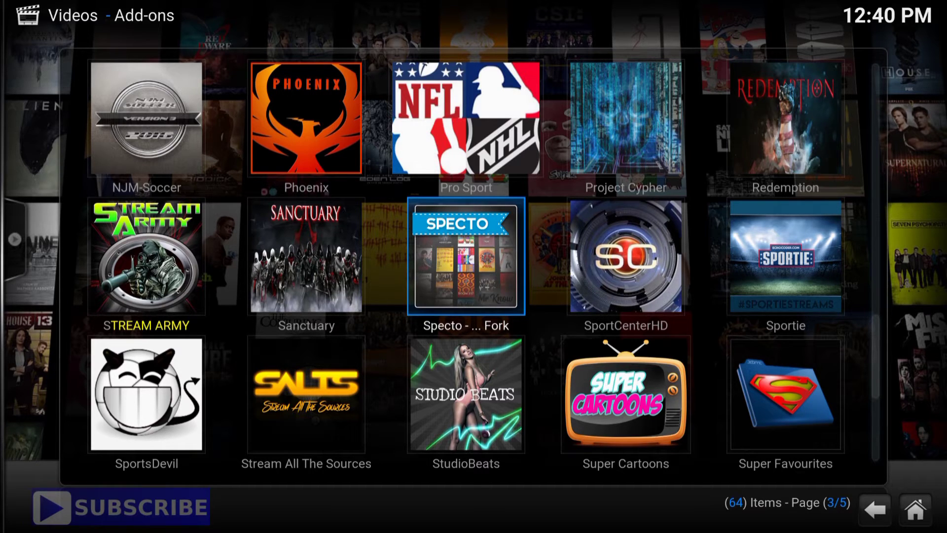
{"action": "key", "text": "c"}
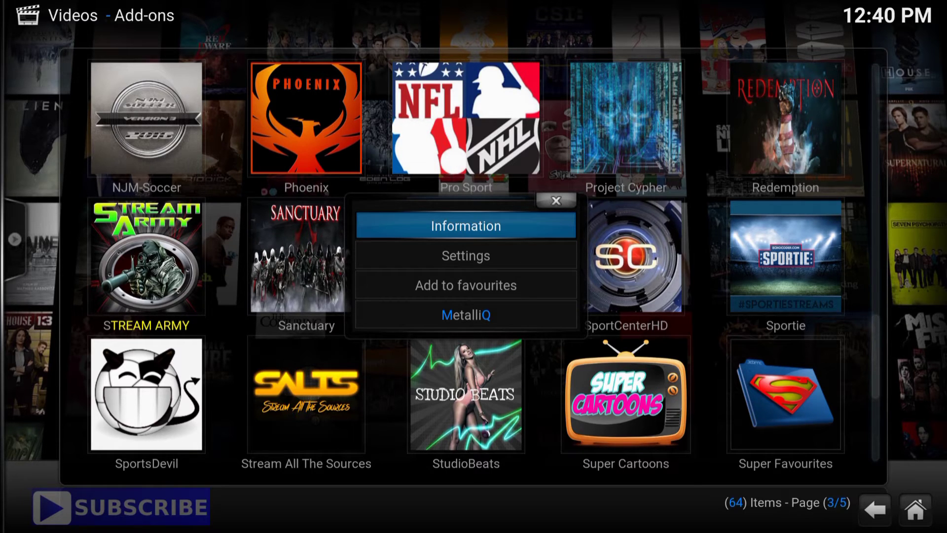
{"action": "key", "text": "Down"}
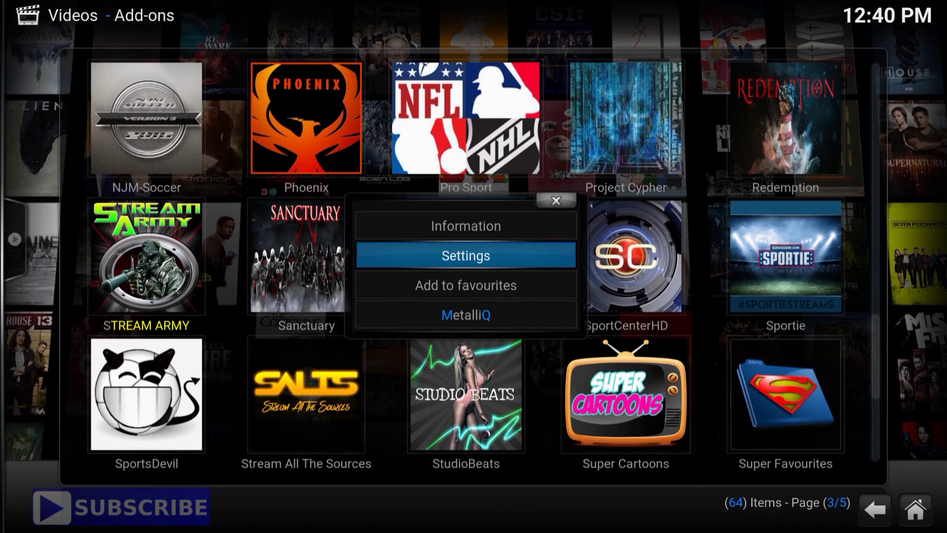
Enable Auto-play on Specto's Playback tab and save the settings with OK
{"action": "key", "text": "Return"}
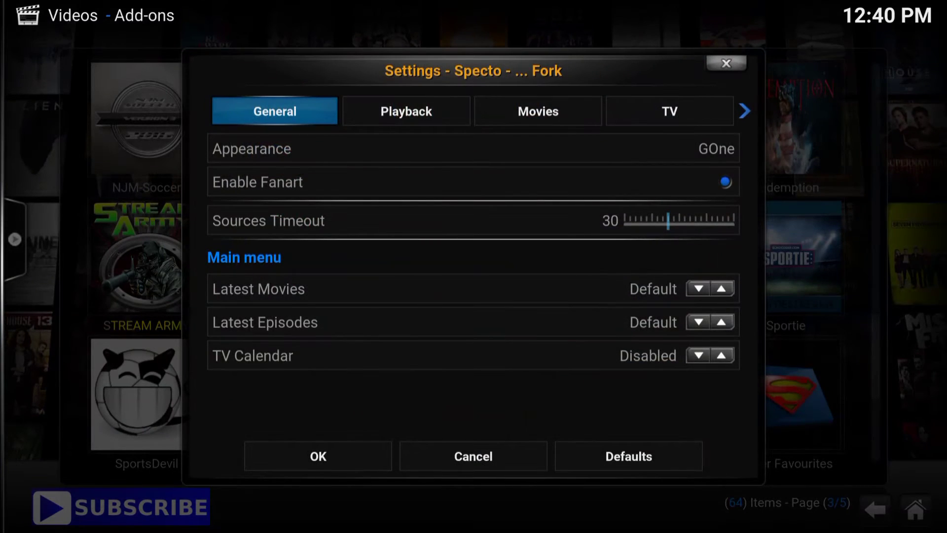
{"action": "key", "text": "Right"}
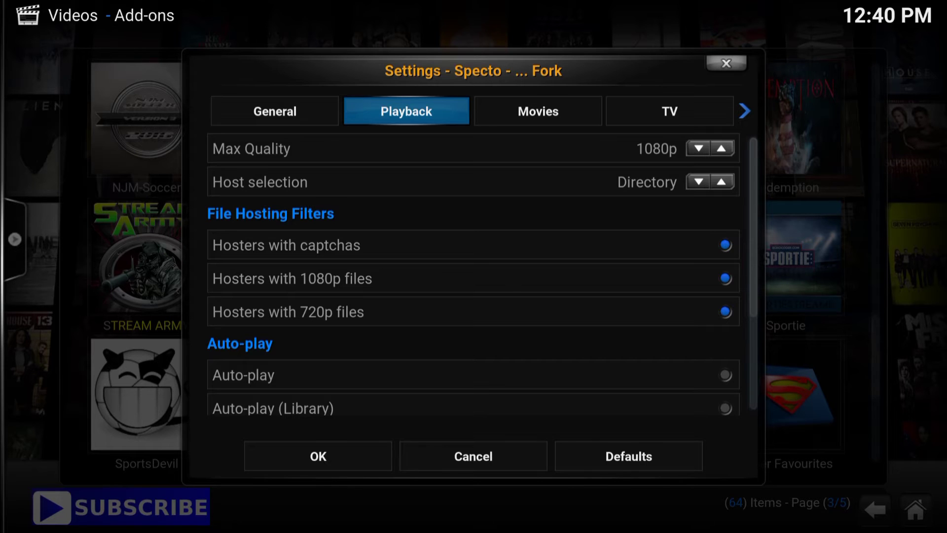
{"action": "key", "text": "Down"}
{"action": "key", "text": "Down"}
{"action": "key", "text": "Down"}
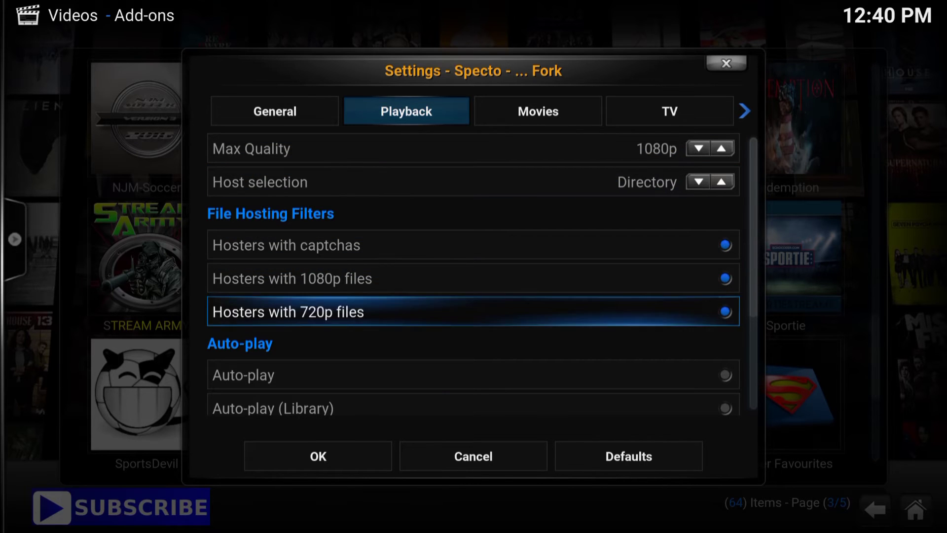
{"action": "key", "text": "Down"}
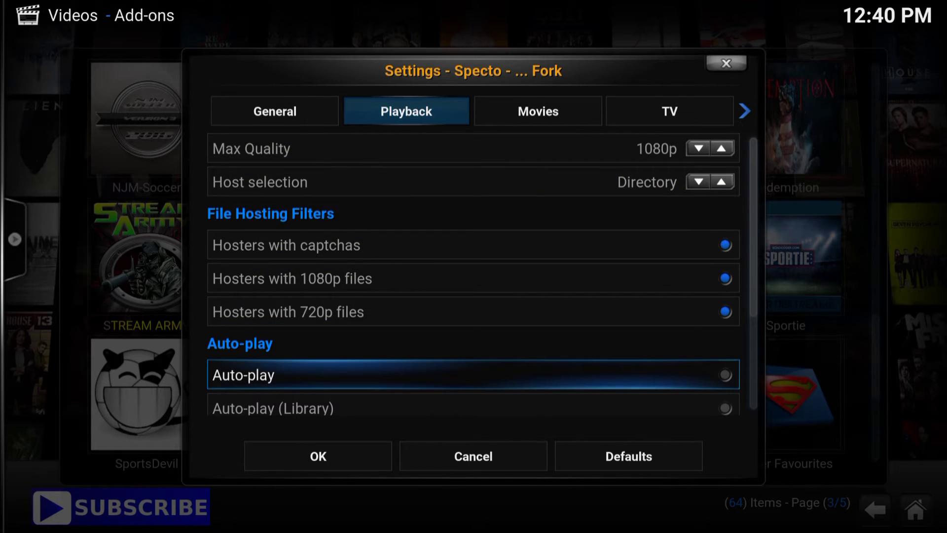
{"action": "key", "text": "Return"}
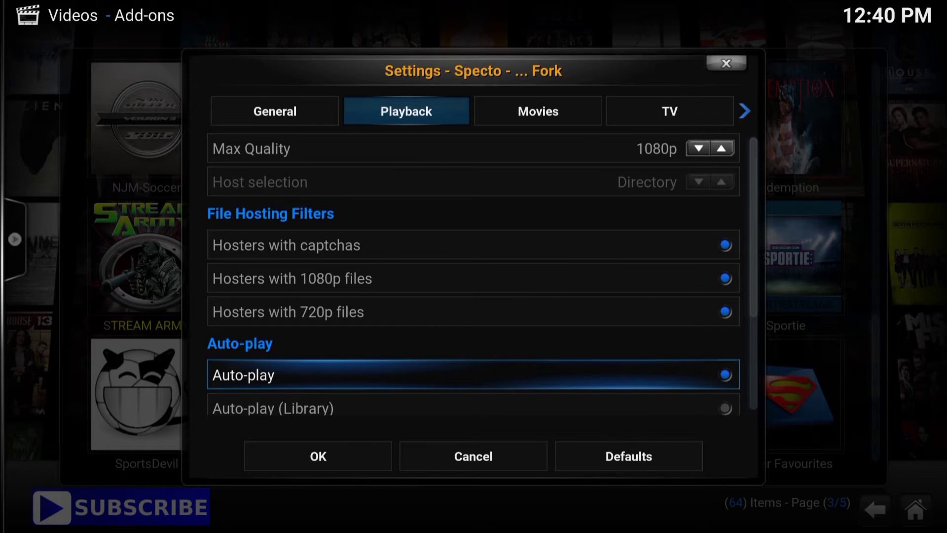
{"action": "key", "text": "Down"}
{"action": "key", "text": "Down"}
{"action": "key", "text": "Down"}
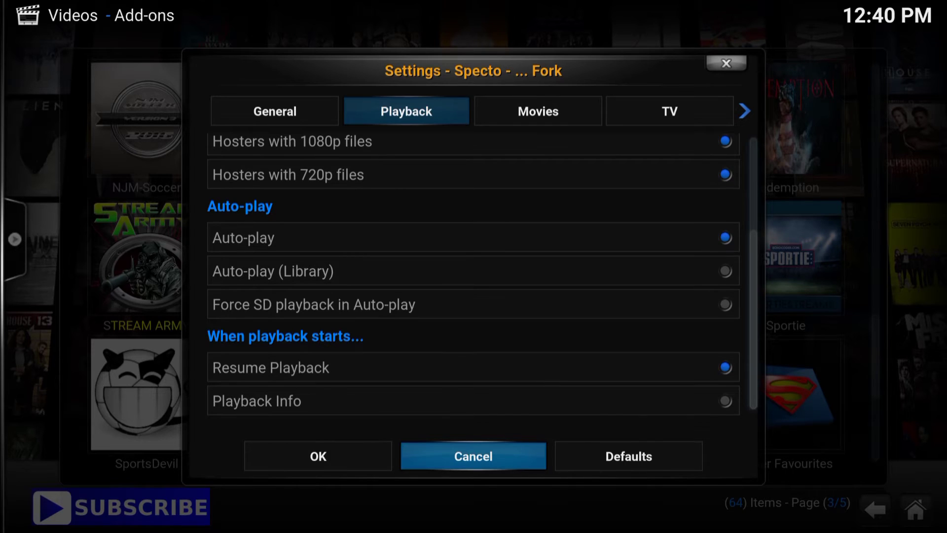
{"action": "key", "text": "Left"}
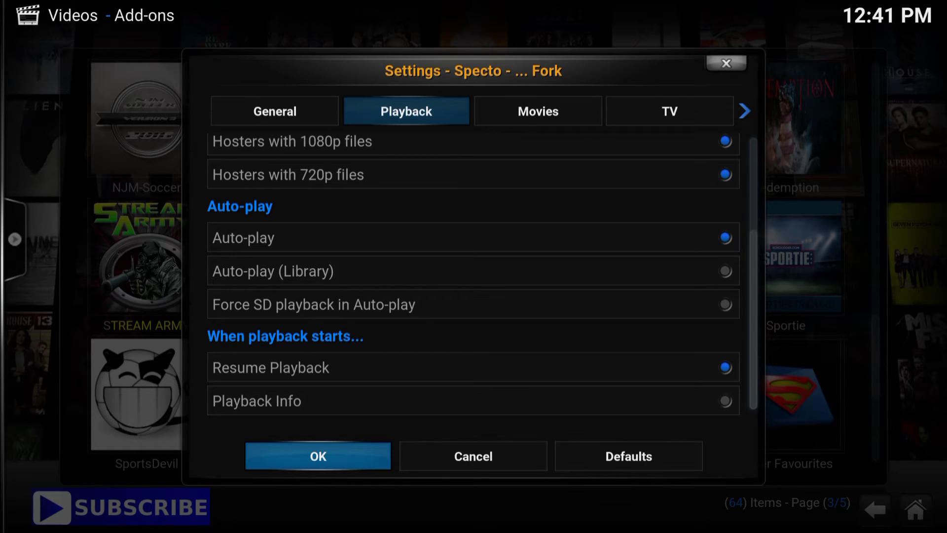
{"action": "key", "text": "Return"}
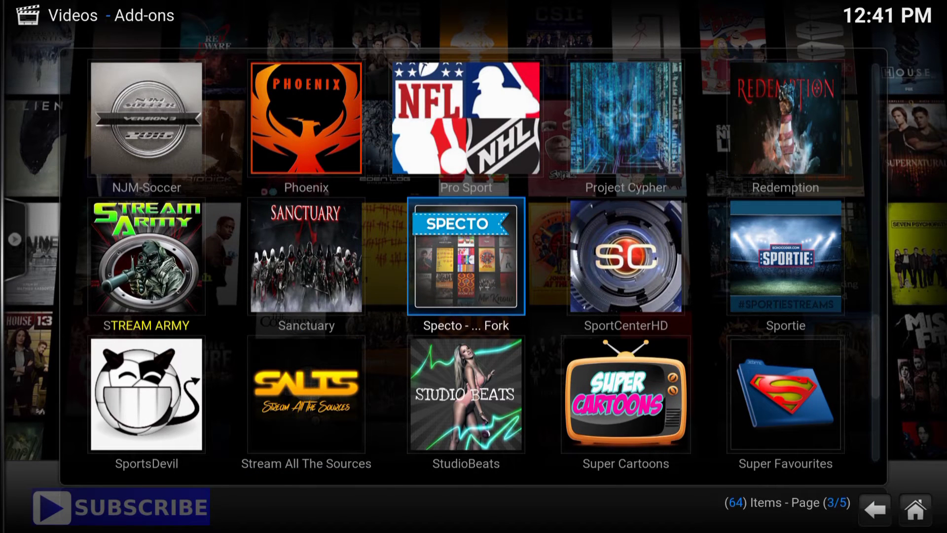
Open Specto's Movies > Most Popular list
{"action": "key", "text": "Return"}
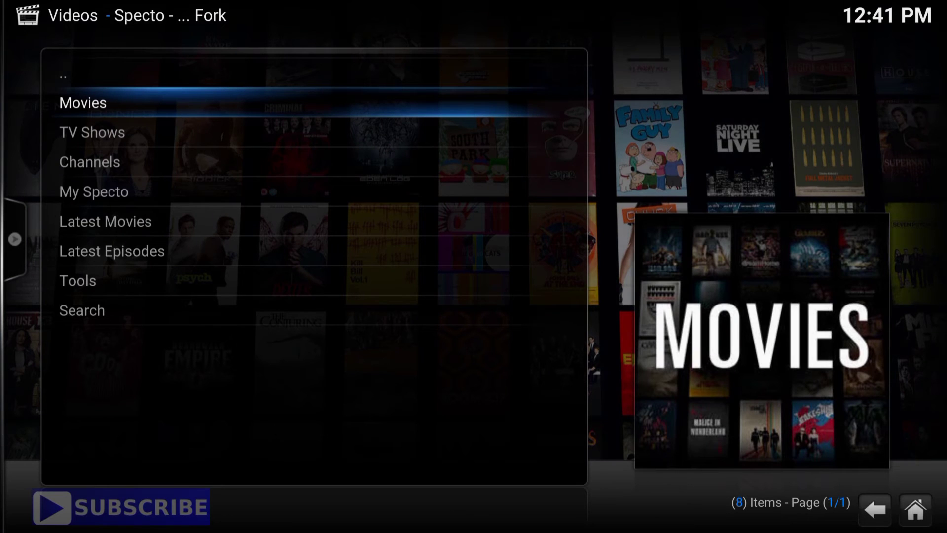
{"action": "key", "text": "Return"}
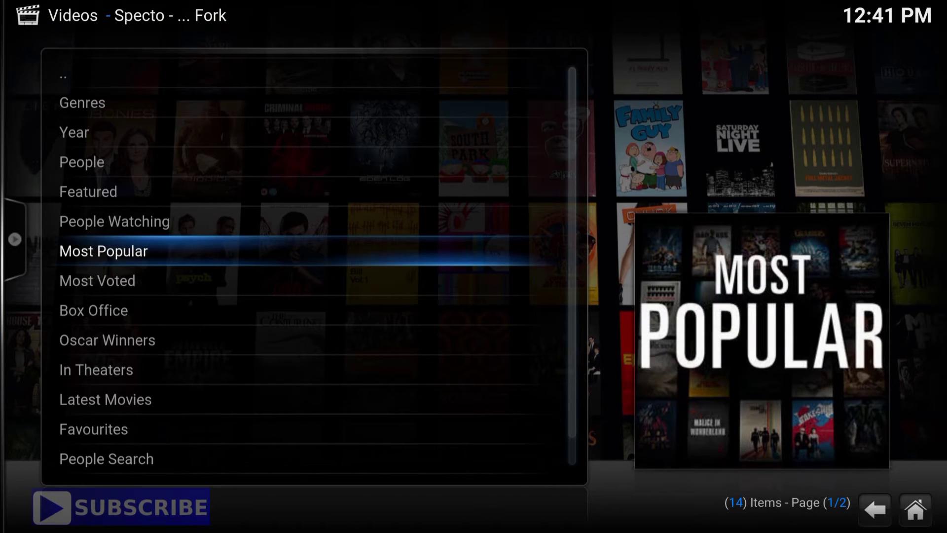
{"action": "key", "text": "Return"}
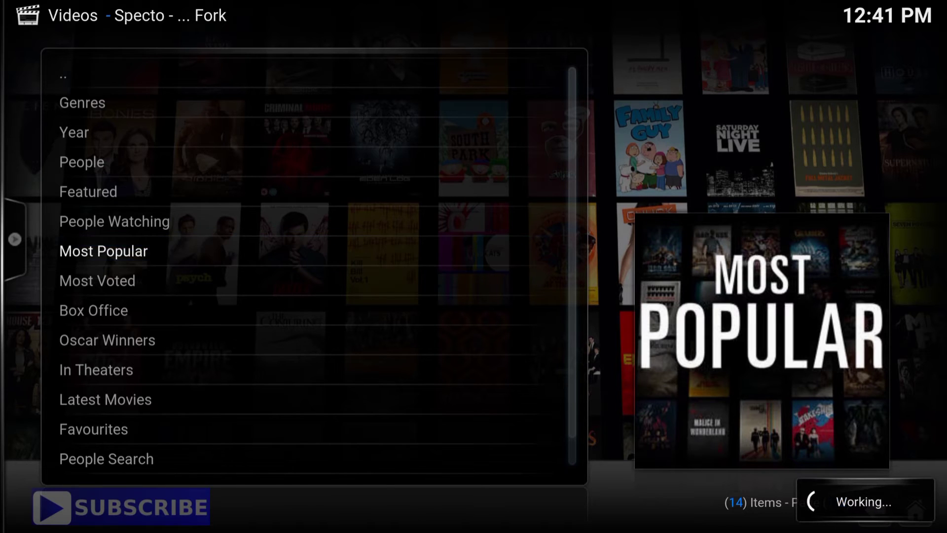
Auto-play Logan (2017) from the first FMOVIES HD source, then stop it
{"action": "key", "text": "Right"}
{"action": "key", "text": "Right"}
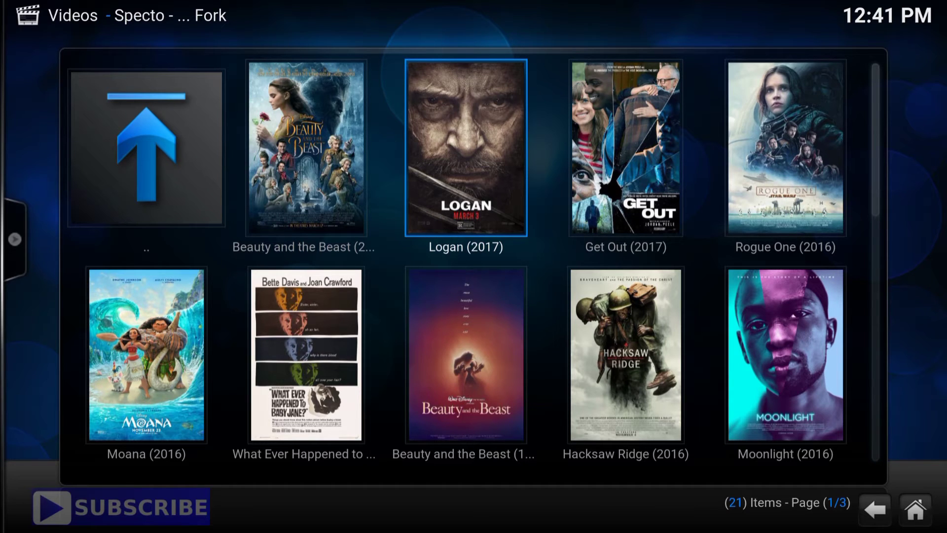
{"action": "key", "text": "Return"}
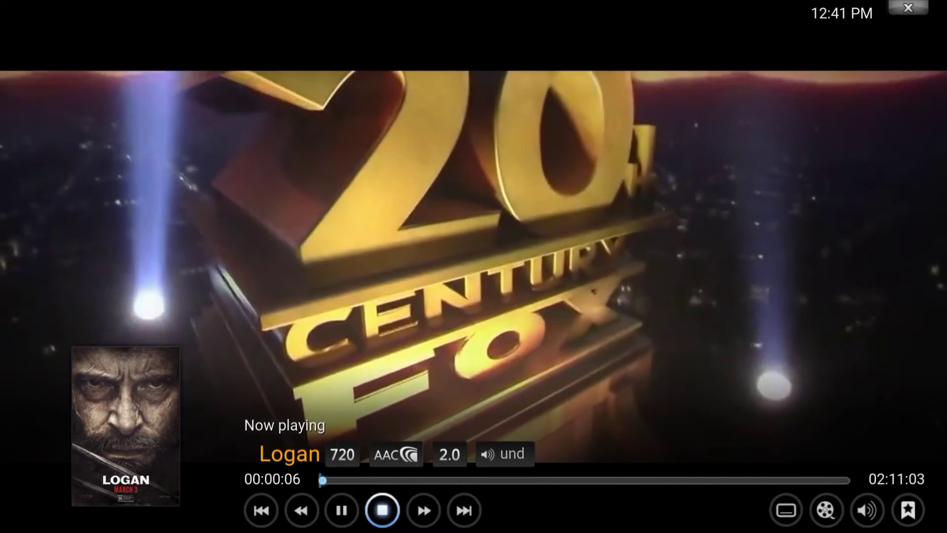
{"action": "key", "text": "Return"}
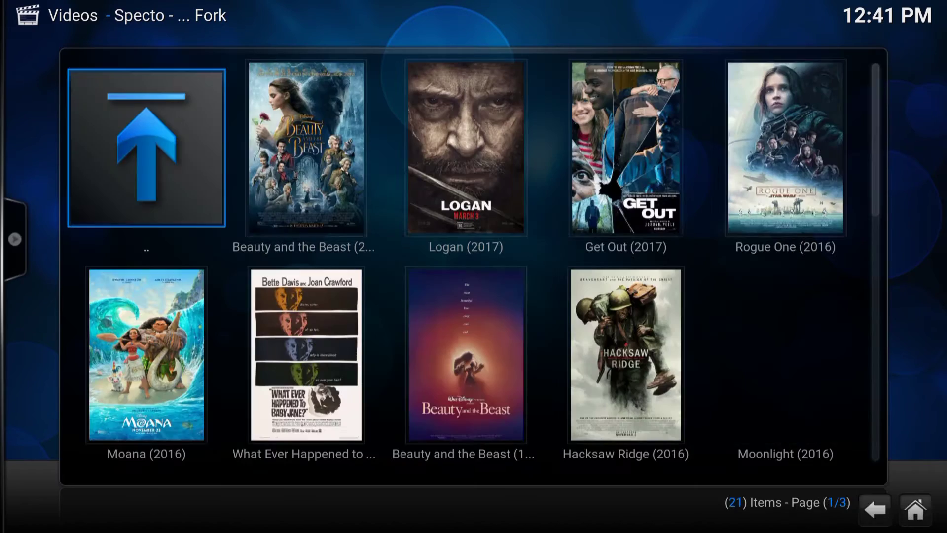
Bring up Logan (2017)'s context menu, including the play-with-another-player choice
{"action": "key", "text": "Right"}
{"action": "key", "text": "Right"}
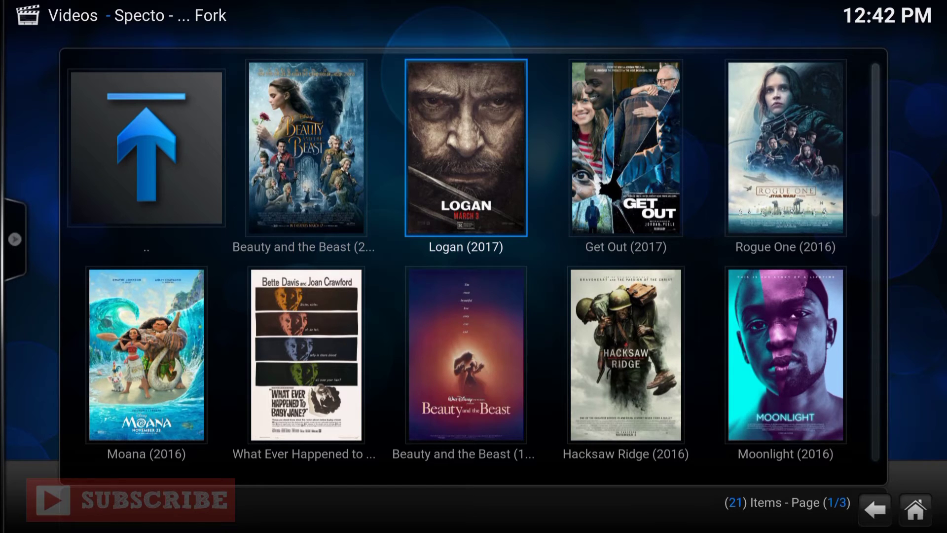
{"action": "key", "text": "c"}
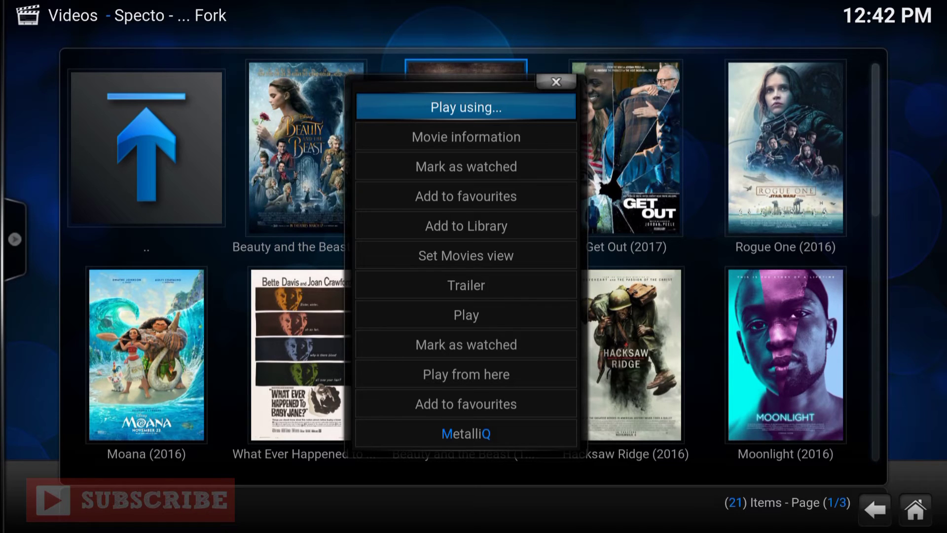
Browse Logan's actions list and close it without choosing anything
{"action": "key", "text": "Down"}
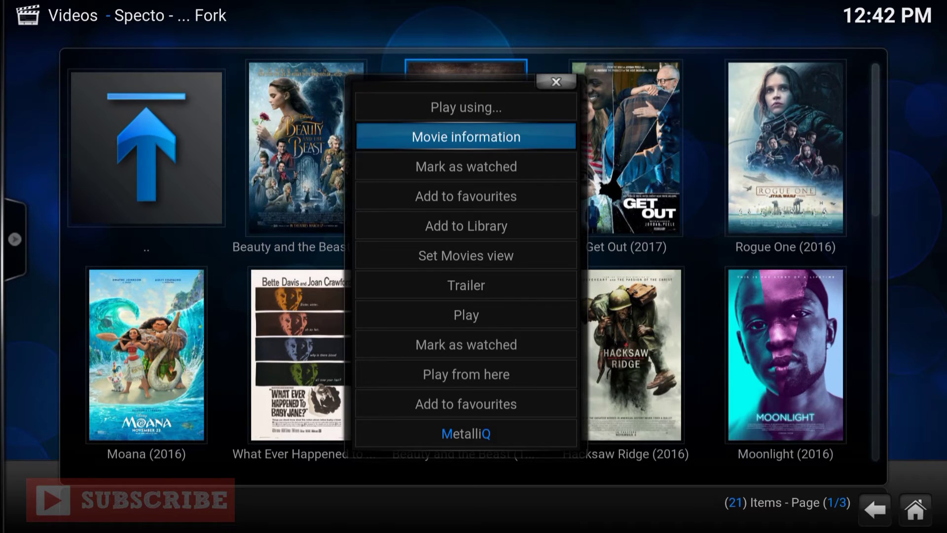
{"action": "key", "text": "Up"}
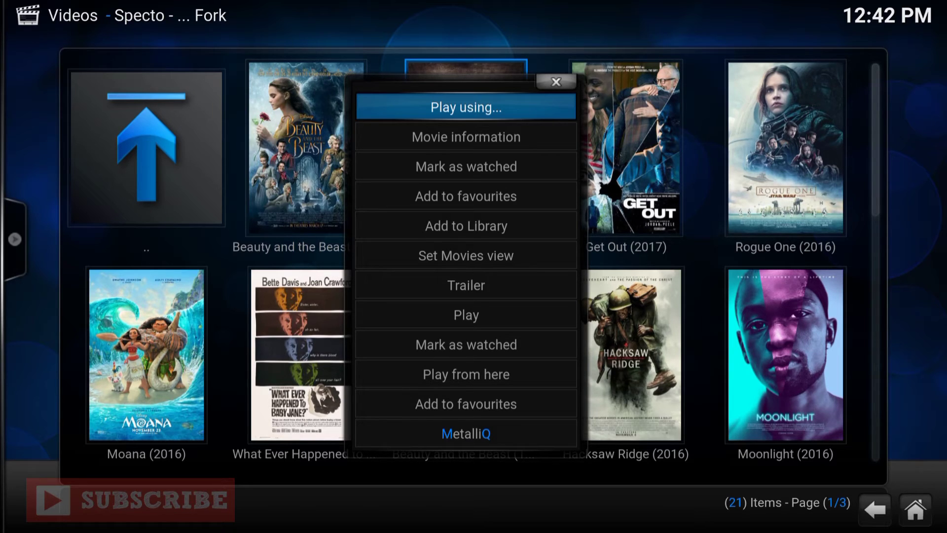
{"action": "key", "text": "Escape"}
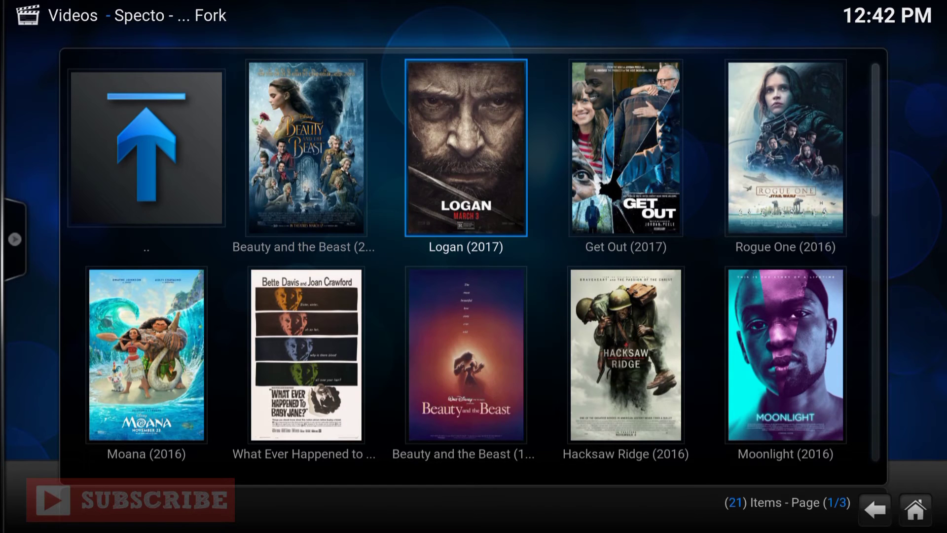
Open Logan's 20-item source list, scroll through it, and close it without playing
{"action": "key", "text": "Return"}
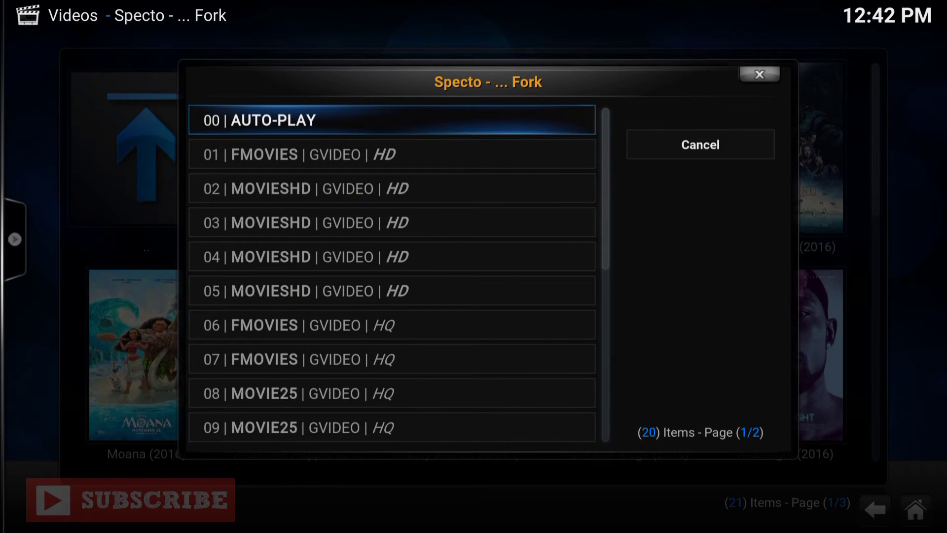
{"action": "key", "text": "Down"}
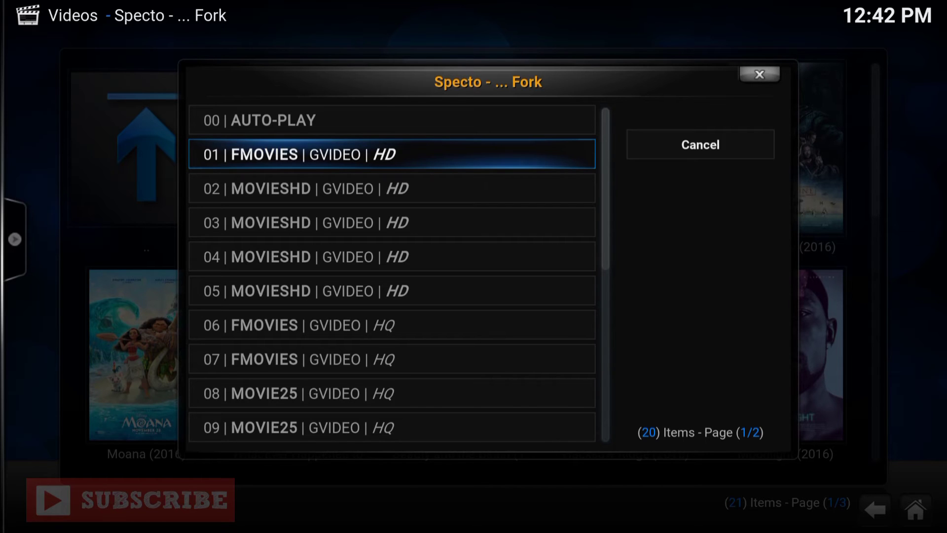
{"action": "key", "text": "Down"}
{"action": "key", "text": "Down"}
{"action": "key", "text": "Down"}
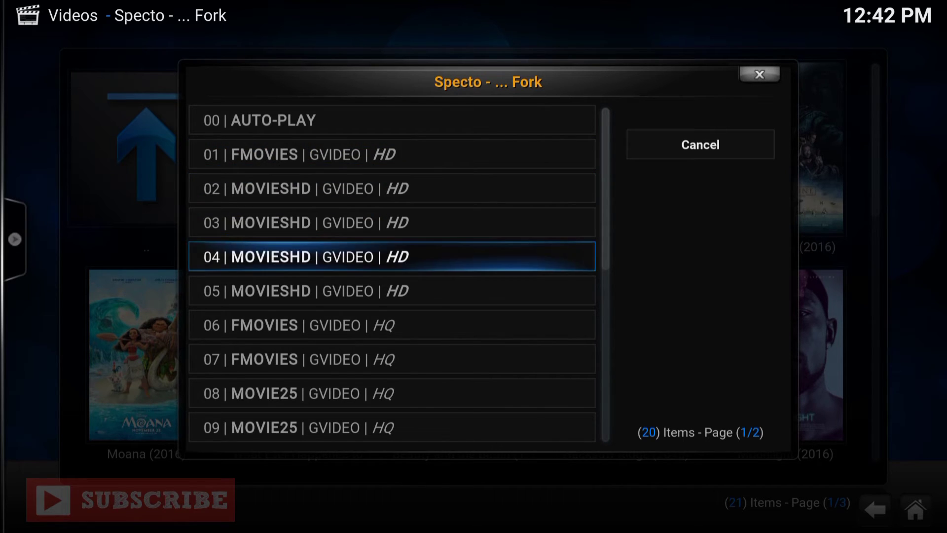
{"action": "key", "text": "Up"}
{"action": "key", "text": "Up"}
{"action": "key", "text": "Up"}
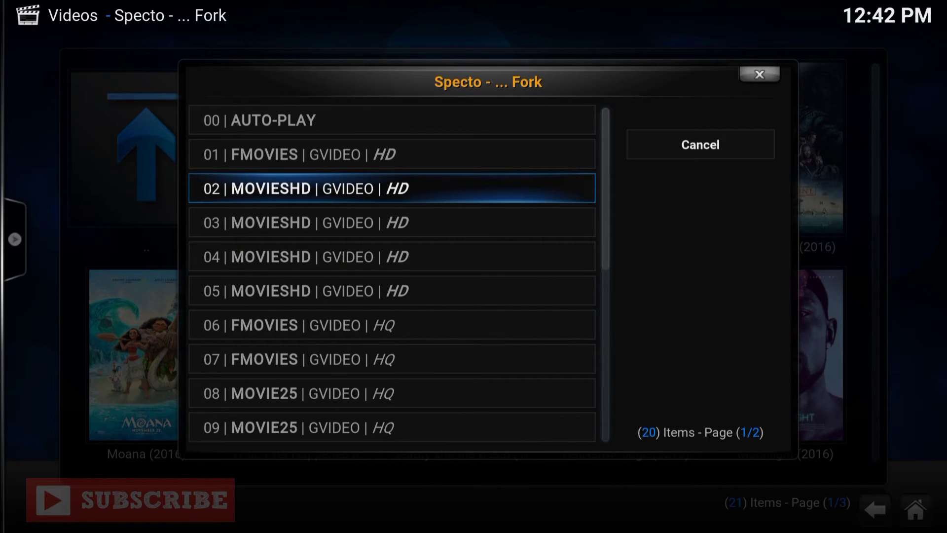
{"action": "key", "text": "Return"}
Back out of Specto's movie categories and main menu to the Kodi home screen
{"action": "key", "text": "BackSpace"}
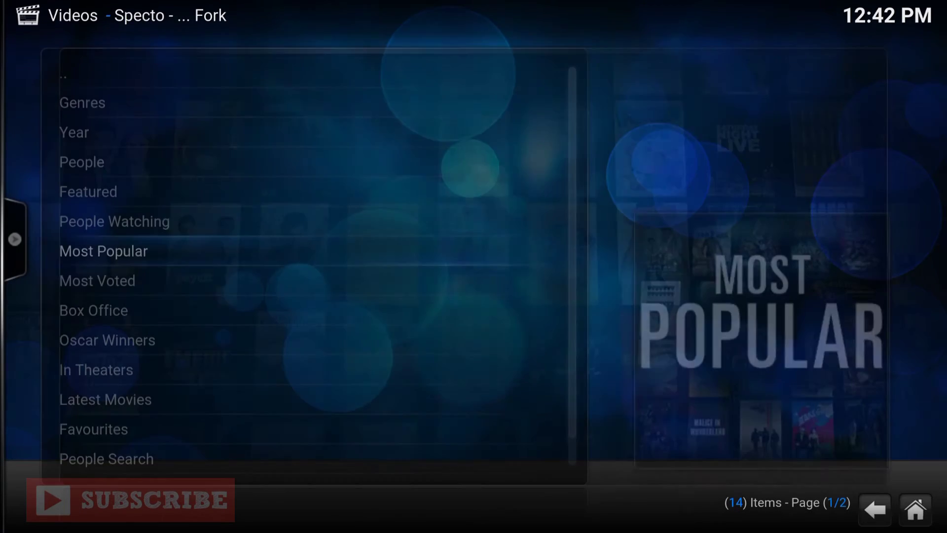
{"action": "key", "text": "Up"}
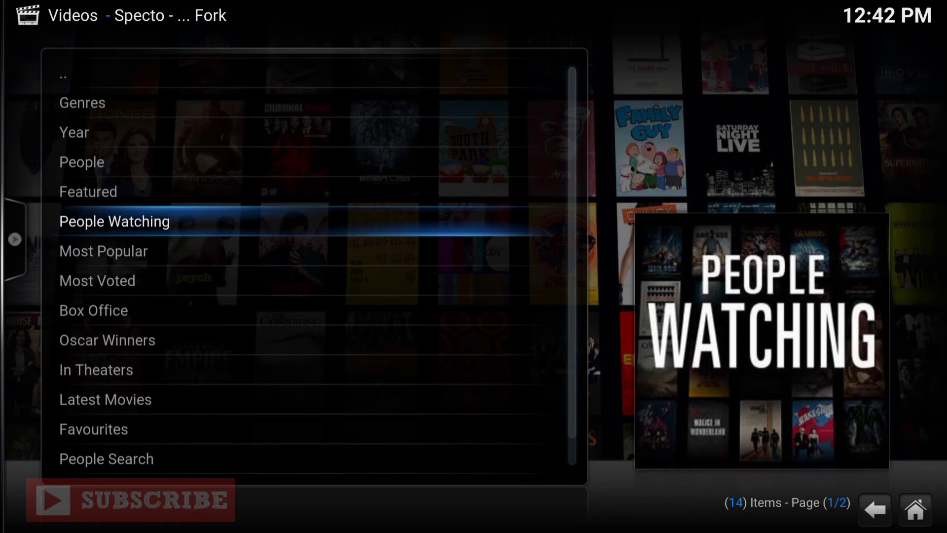
{"action": "key", "text": "BackSpace"}
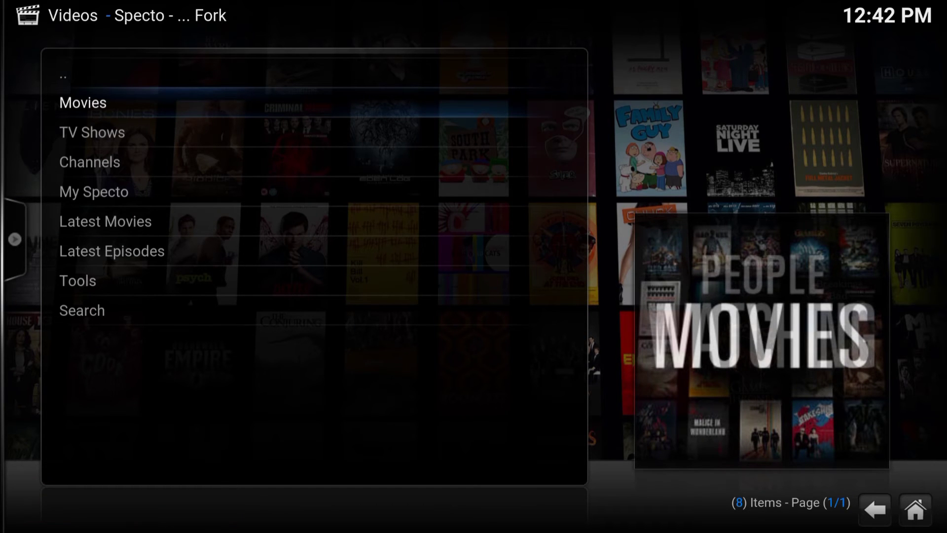
{"action": "key", "text": "Escape"}
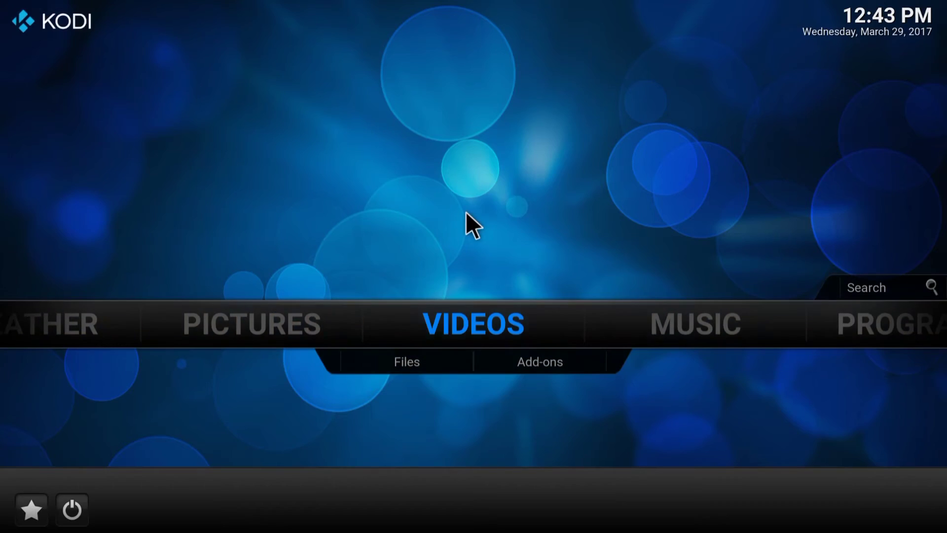
Open Videos > Add-ons and bring up Exodus's options menu with Settings highlighted
{"action": "key", "text": "Down"}
{"action": "key", "text": "Right"}
{"action": "key", "text": "Return"}
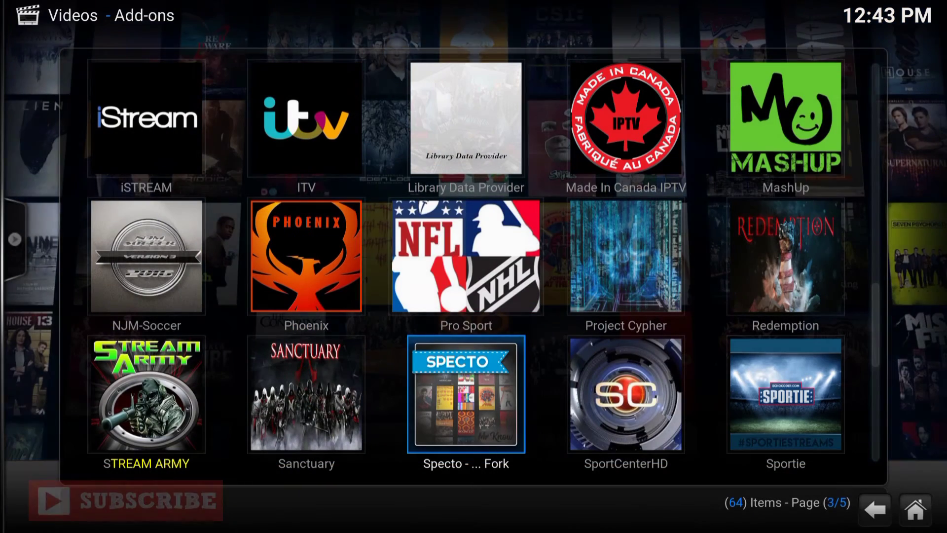
{"action": "key", "text": "Up"}
{"action": "key", "text": "Up"}
{"action": "key", "text": "Up"}
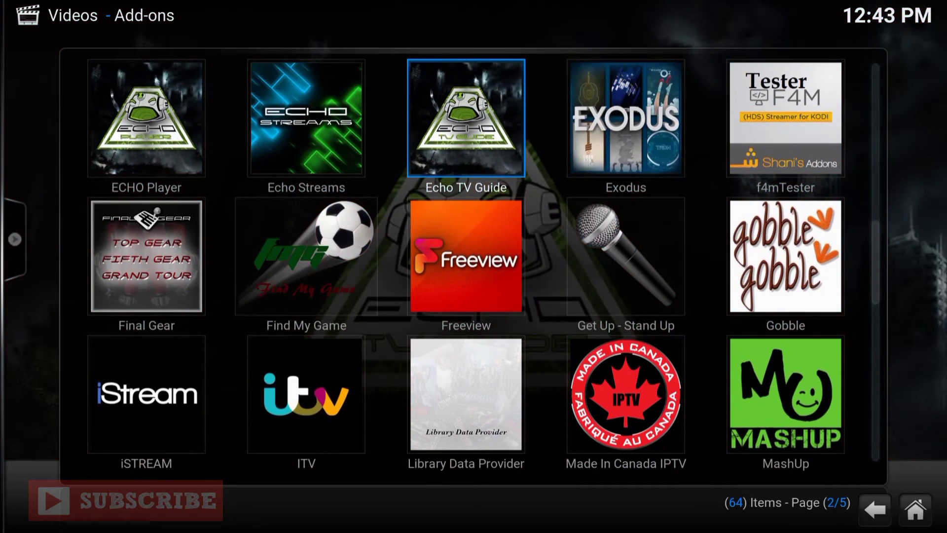
{"action": "key", "text": "Right"}
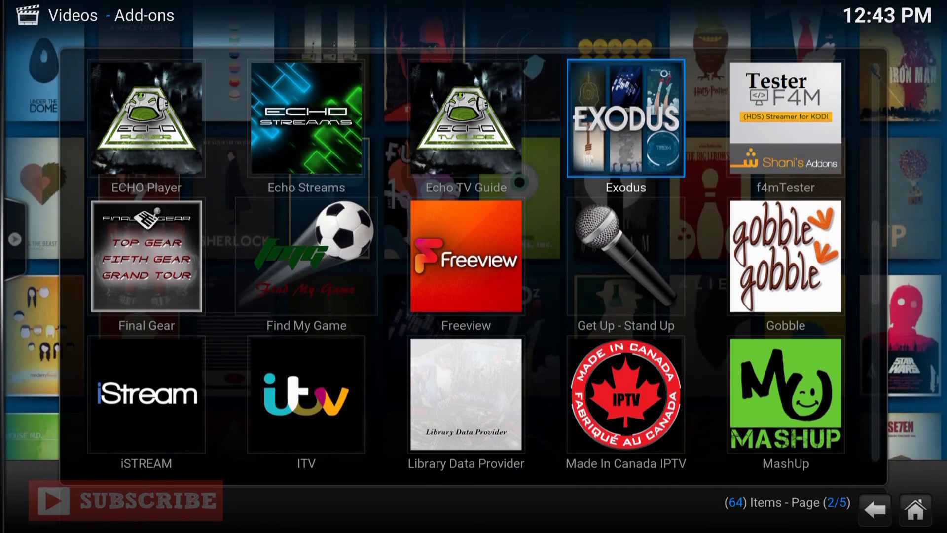
{"action": "key", "text": "c"}
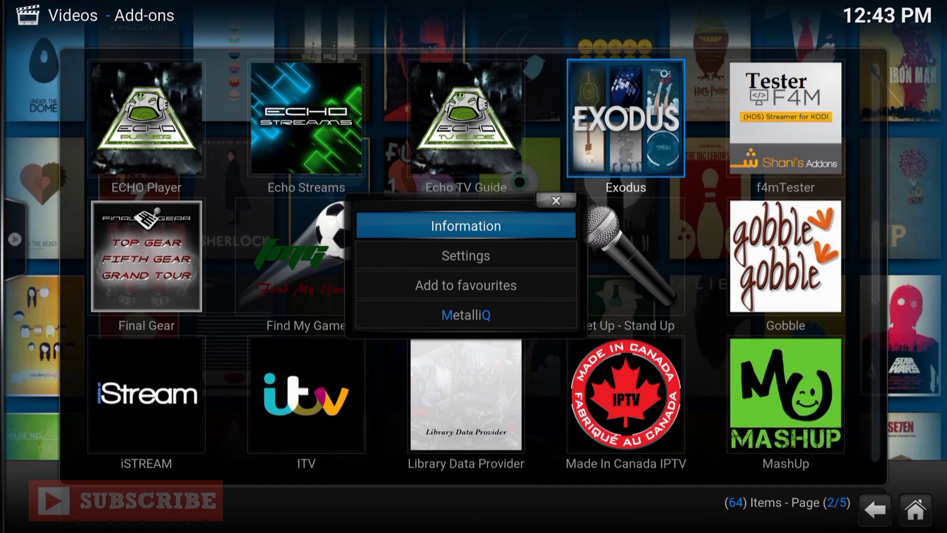
{"action": "key", "text": "Down"}
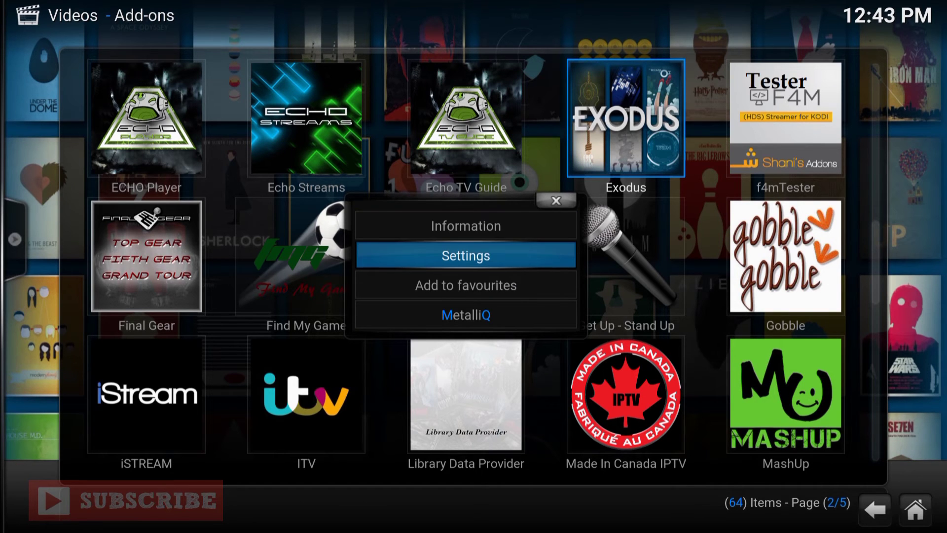
Cycle Exodus's Playback Default action through Dialog and Auto Play, leave it on Directory, and close
{"action": "key", "text": "Return"}
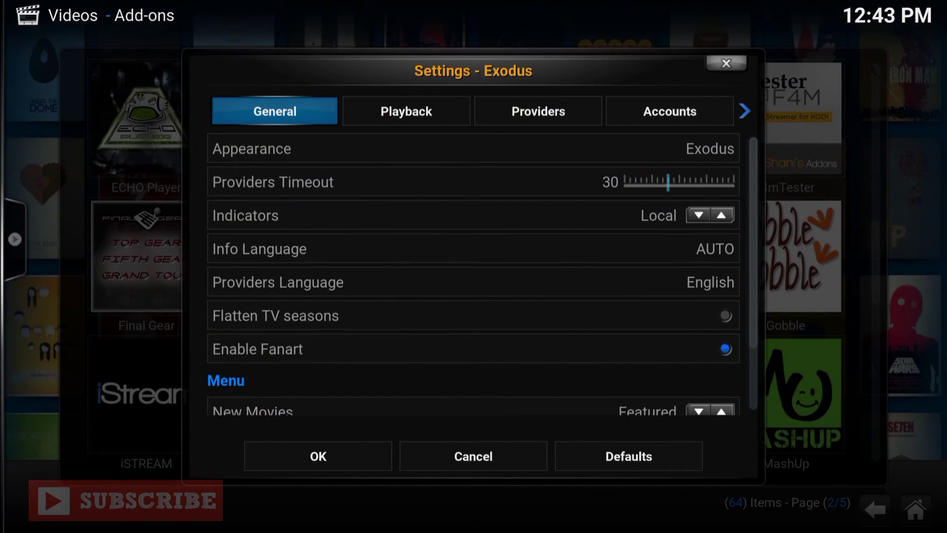
{"action": "key", "text": "Right"}
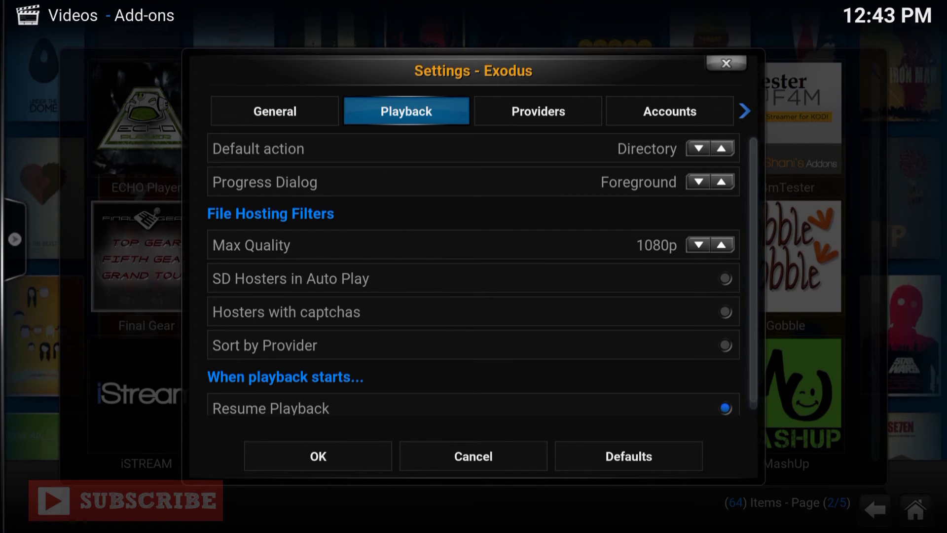
{"action": "key", "text": "Down"}
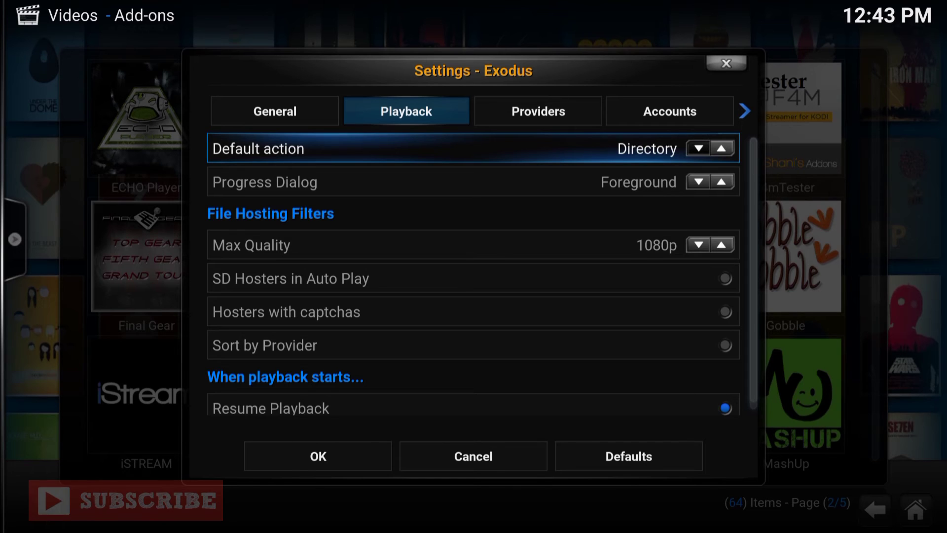
{"action": "key", "text": "Left"}
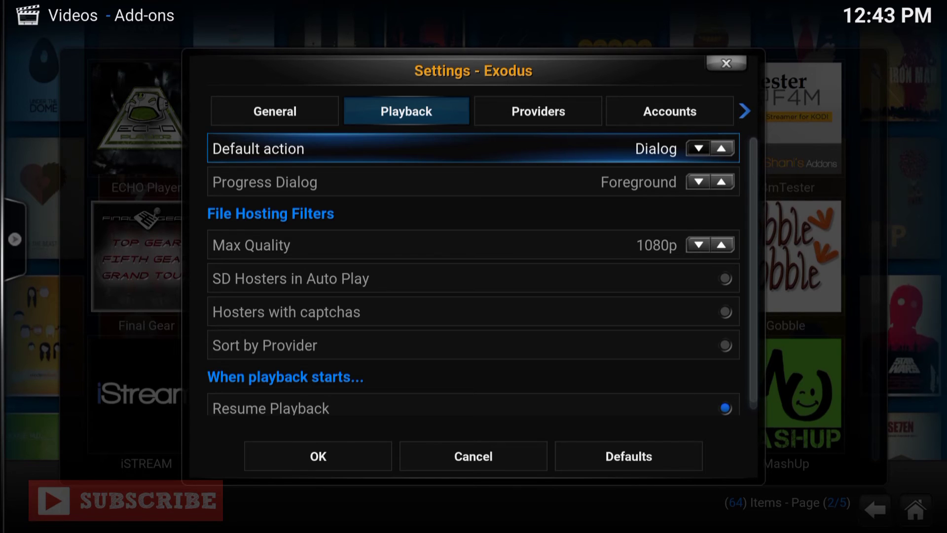
{"action": "key", "text": "Left"}
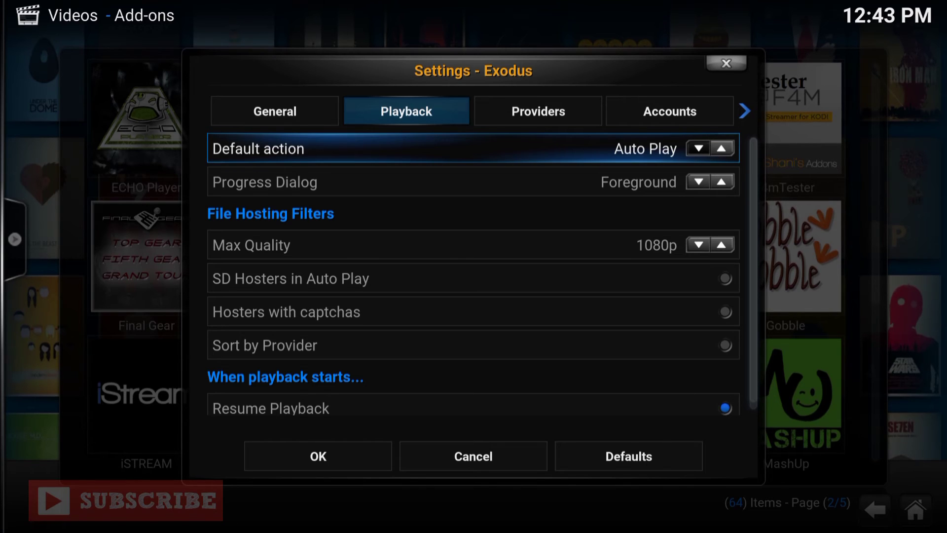
{"action": "key", "text": "Left"}
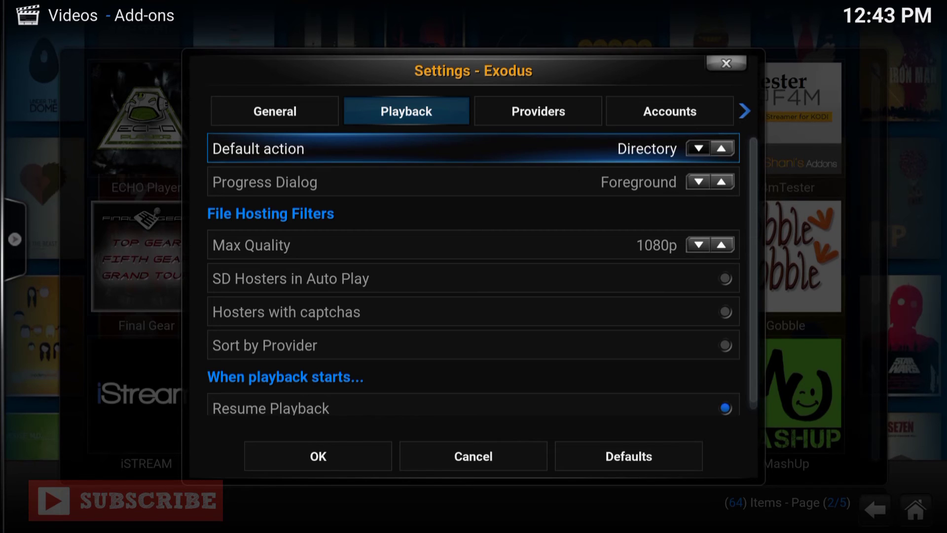
{"action": "key", "text": "Left"}
{"action": "key", "text": "Left"}
{"action": "key", "text": "Left"}
{"action": "key", "text": "Escape"}
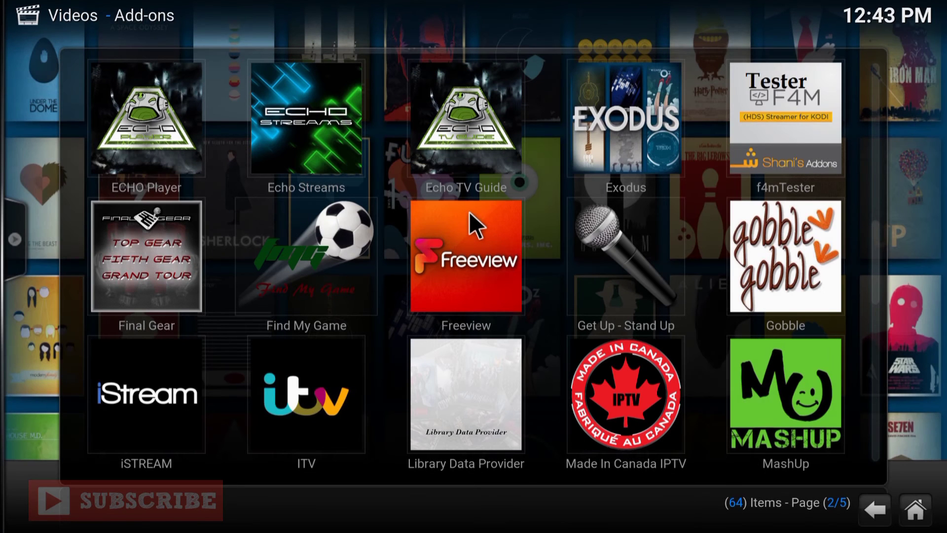
Select Zen in the add-ons grid and open its settings window on the General tab
{"action": "key", "text": "Up"}
{"action": "key", "text": "Up"}
{"action": "key", "text": "Up"}
{"action": "key", "text": "Up"}
{"action": "key", "text": "Up"}
{"action": "key", "text": "Up"}
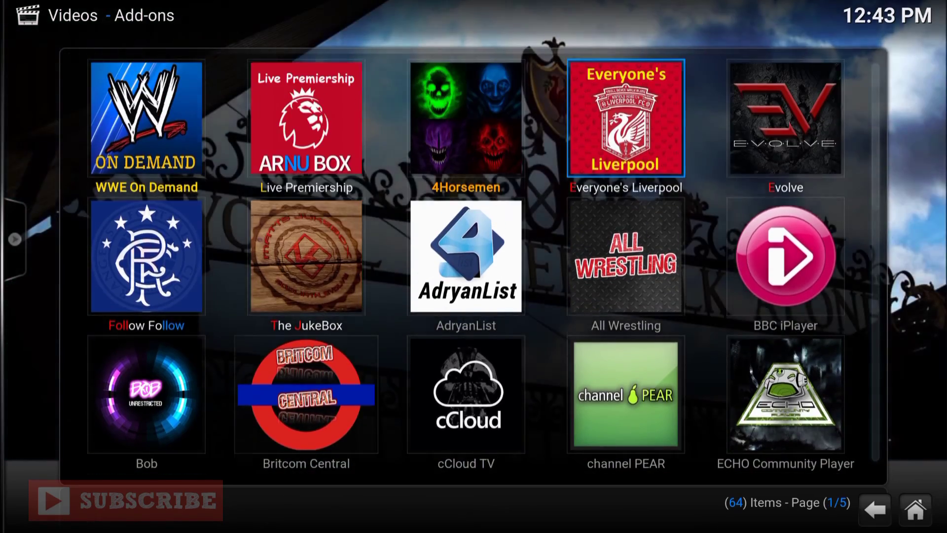
{"action": "key", "text": "Left"}
{"action": "key", "text": "c"}
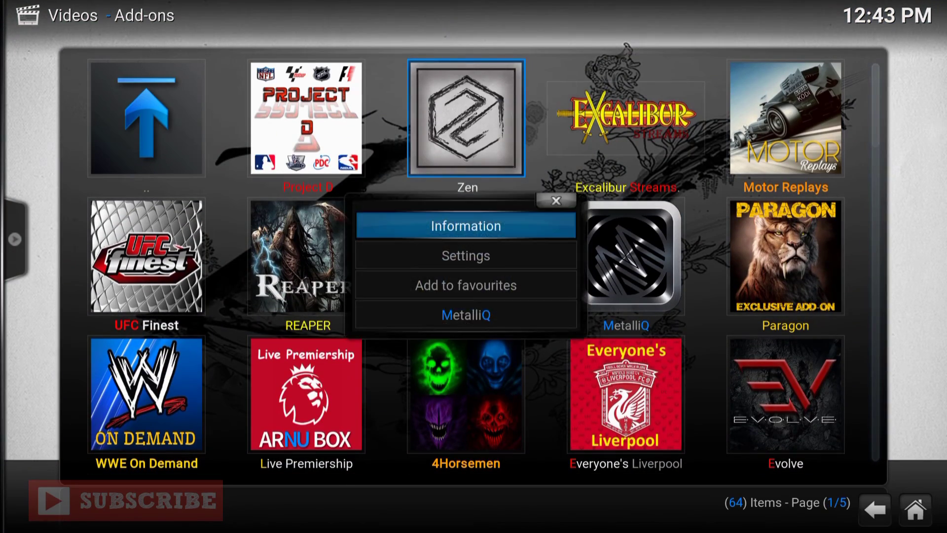
{"action": "key", "text": "Down"}
{"action": "key", "text": "Return"}
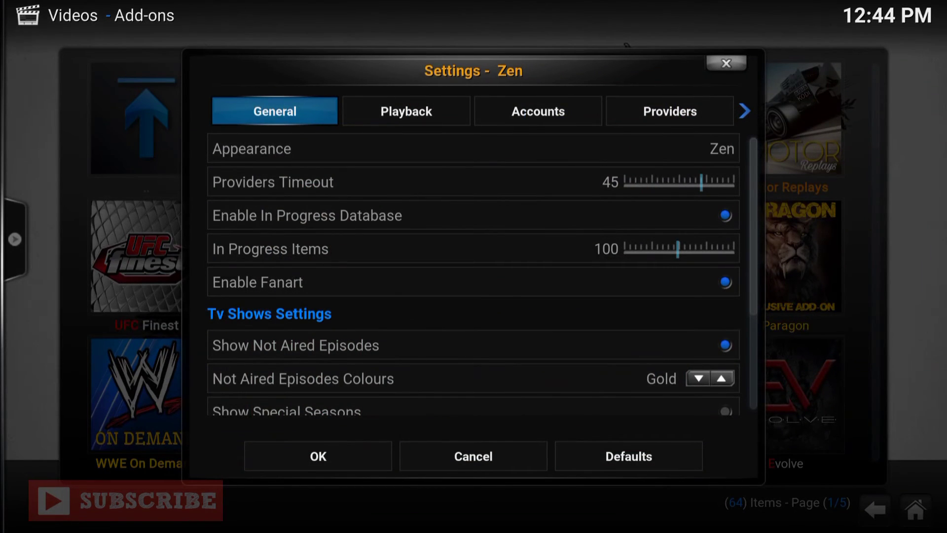
Step Zen's Playback Default action through its values to Directory and move to save
{"action": "key", "text": "Right"}
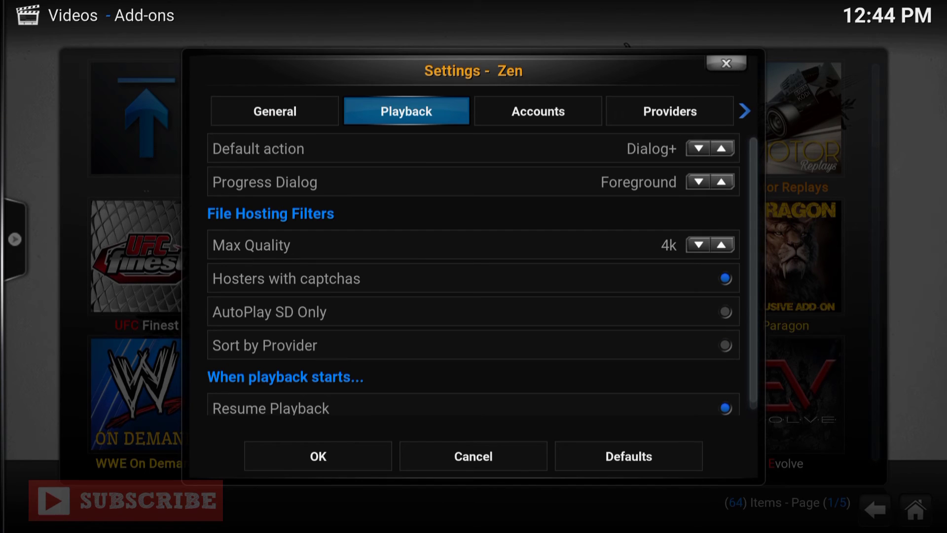
{"action": "key", "text": "Down"}
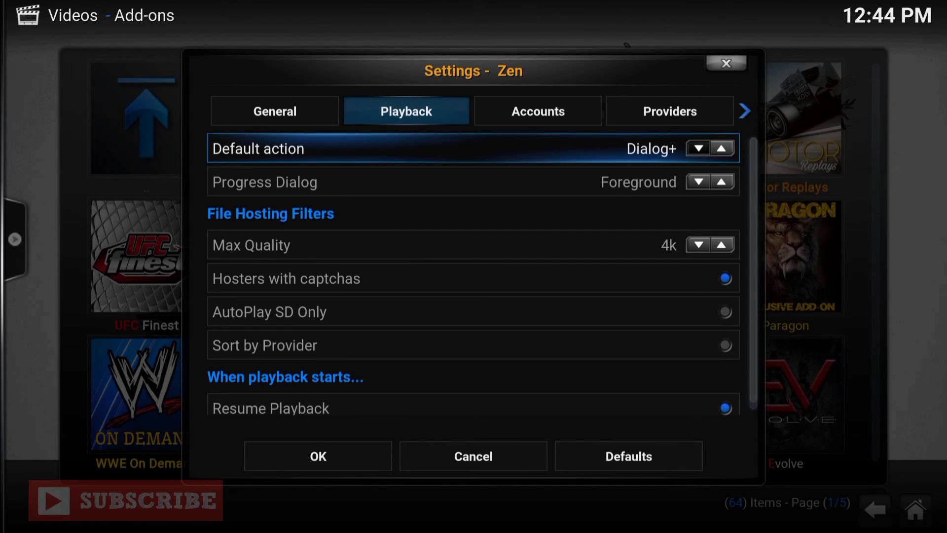
{"action": "key", "text": "Right"}
{"action": "key", "text": "Right"}
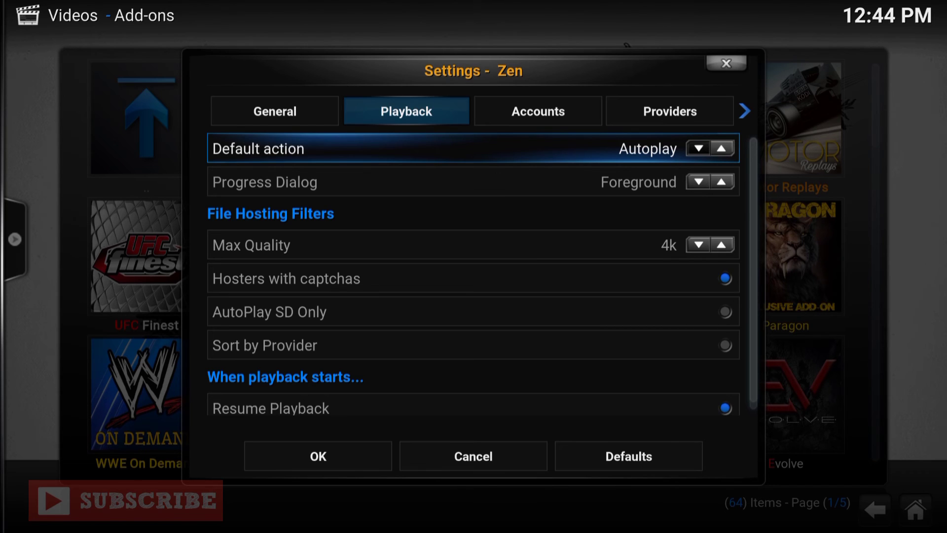
{"action": "key", "text": "Down"}
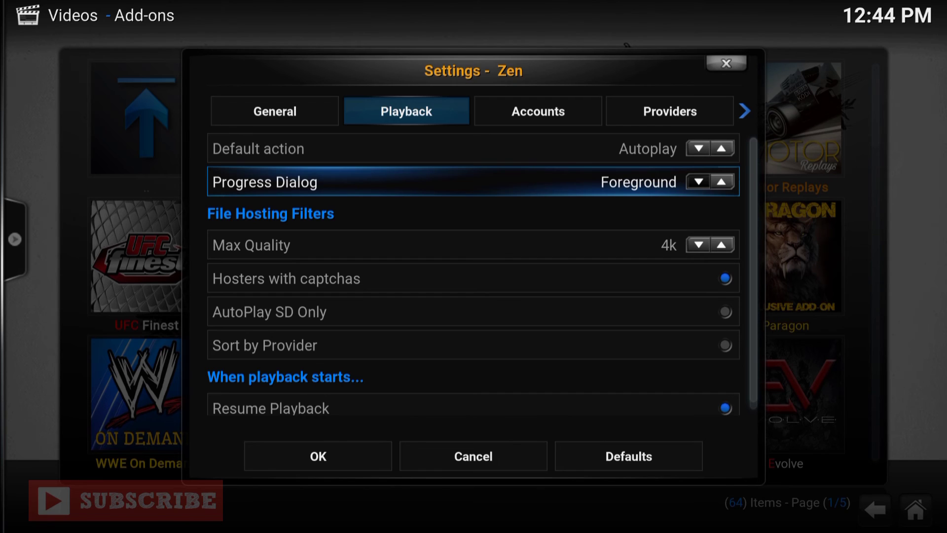
{"action": "key", "text": "Up"}
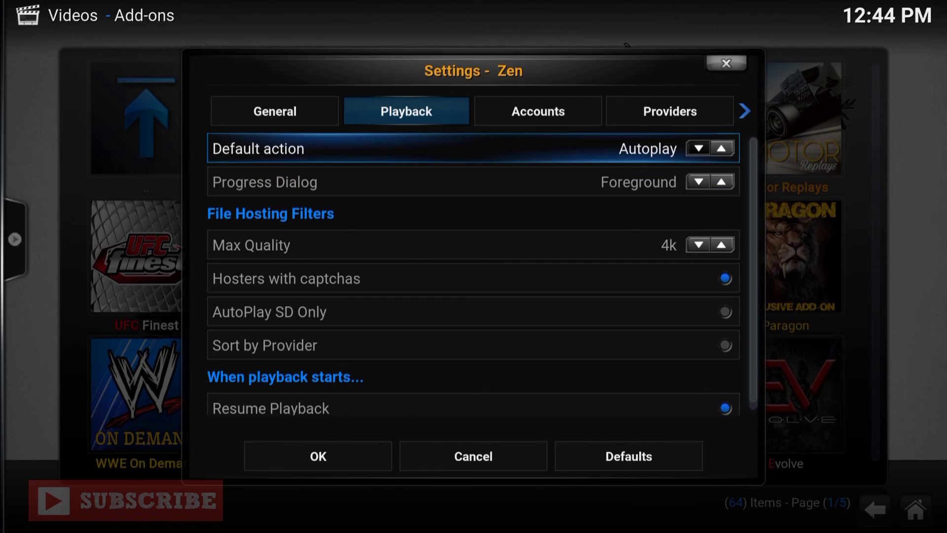
{"action": "key", "text": "Right"}
{"action": "key", "text": "Right"}
{"action": "key", "text": "Right"}
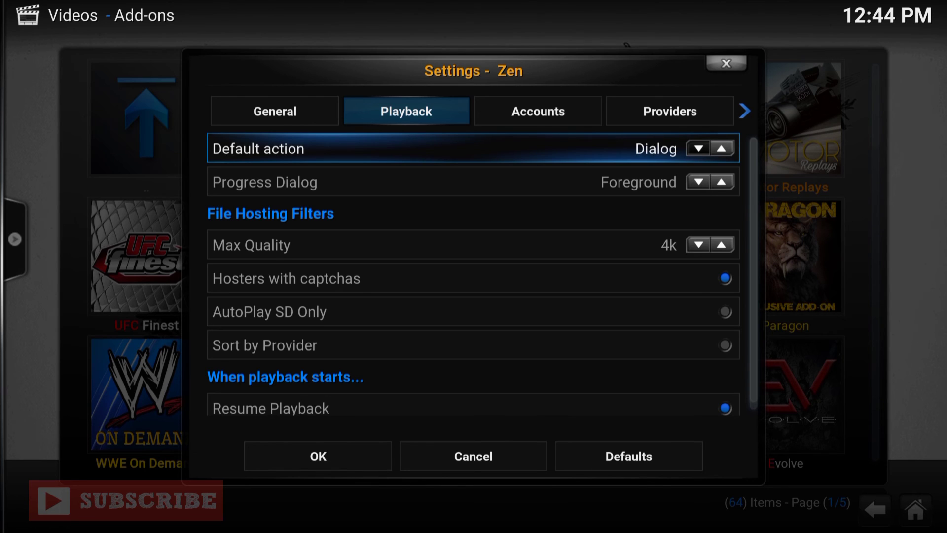
{"action": "key", "text": "Right"}
{"action": "key", "text": "Right"}
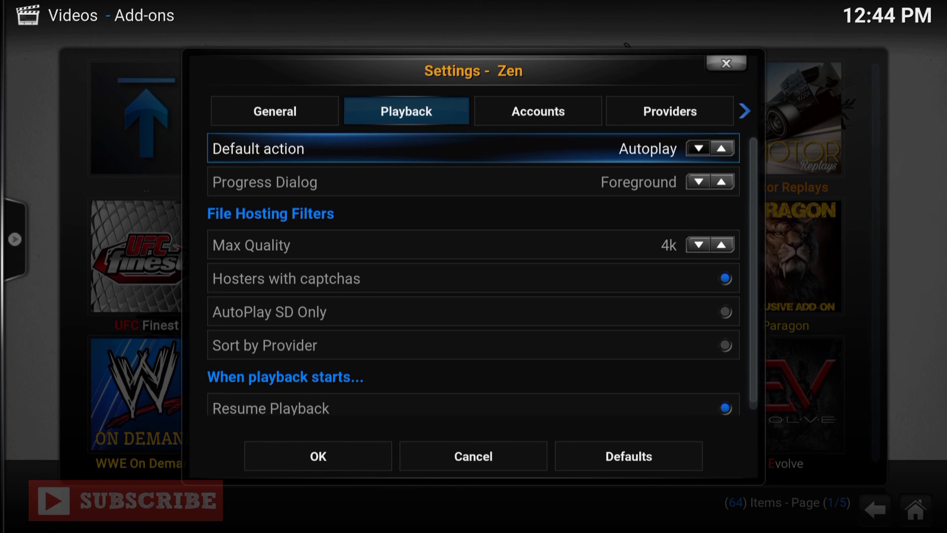
{"action": "key", "text": "Down"}
{"action": "key", "text": "Down"}
{"action": "key", "text": "Down"}
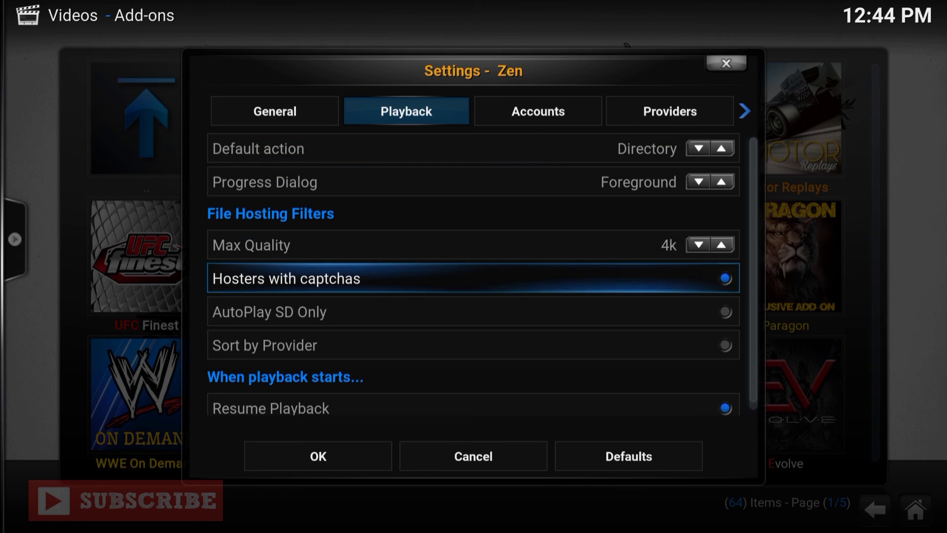
{"action": "key", "text": "Down"}
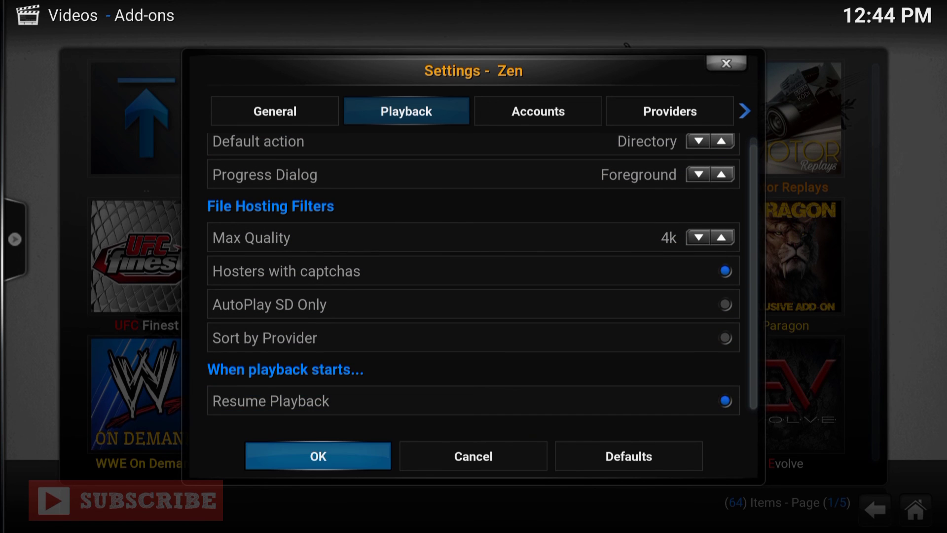
{"action": "key", "text": "Return"}
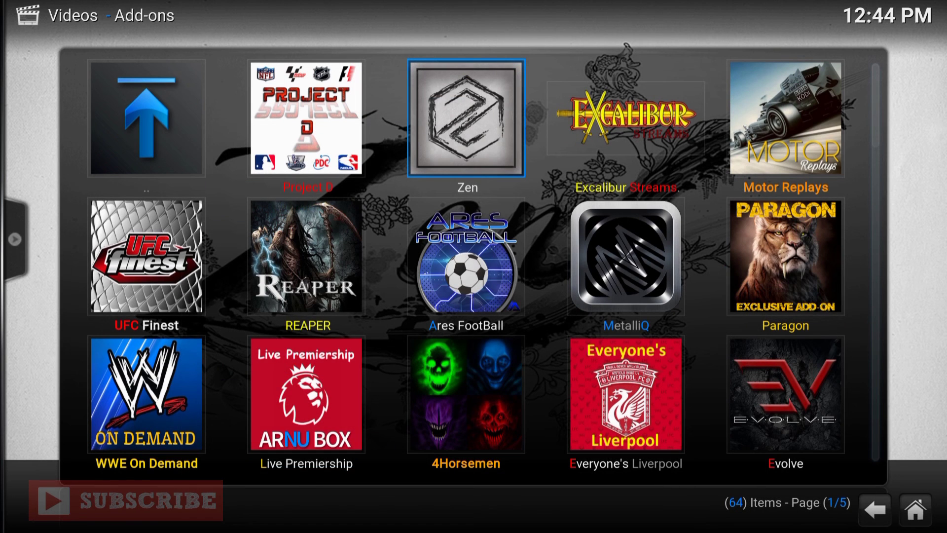